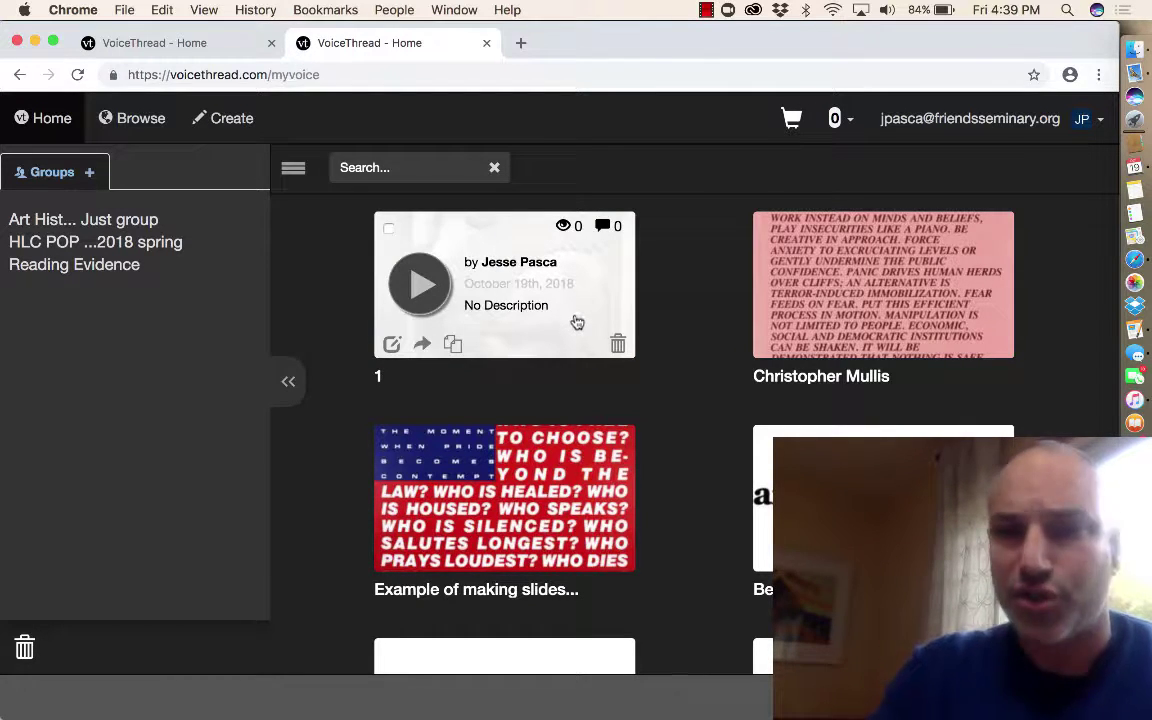
# Start a new VoiceThread and show the Add Media source options
pyautogui.click(241, 123)
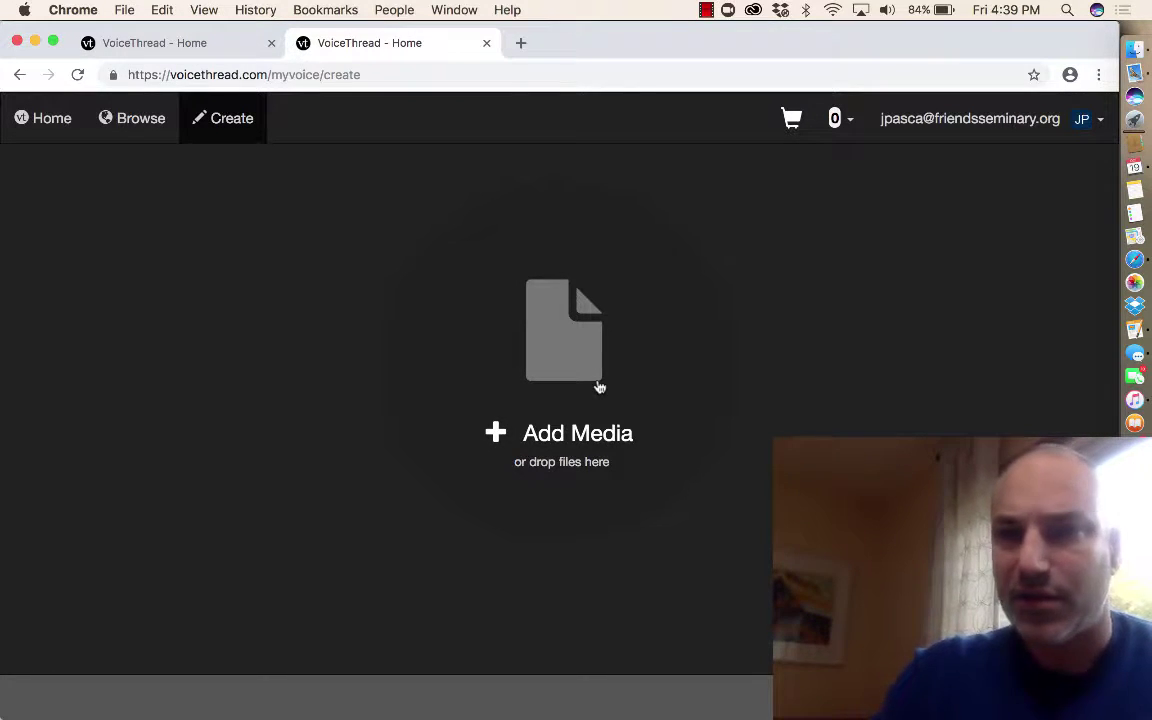
pyautogui.click(640, 432)
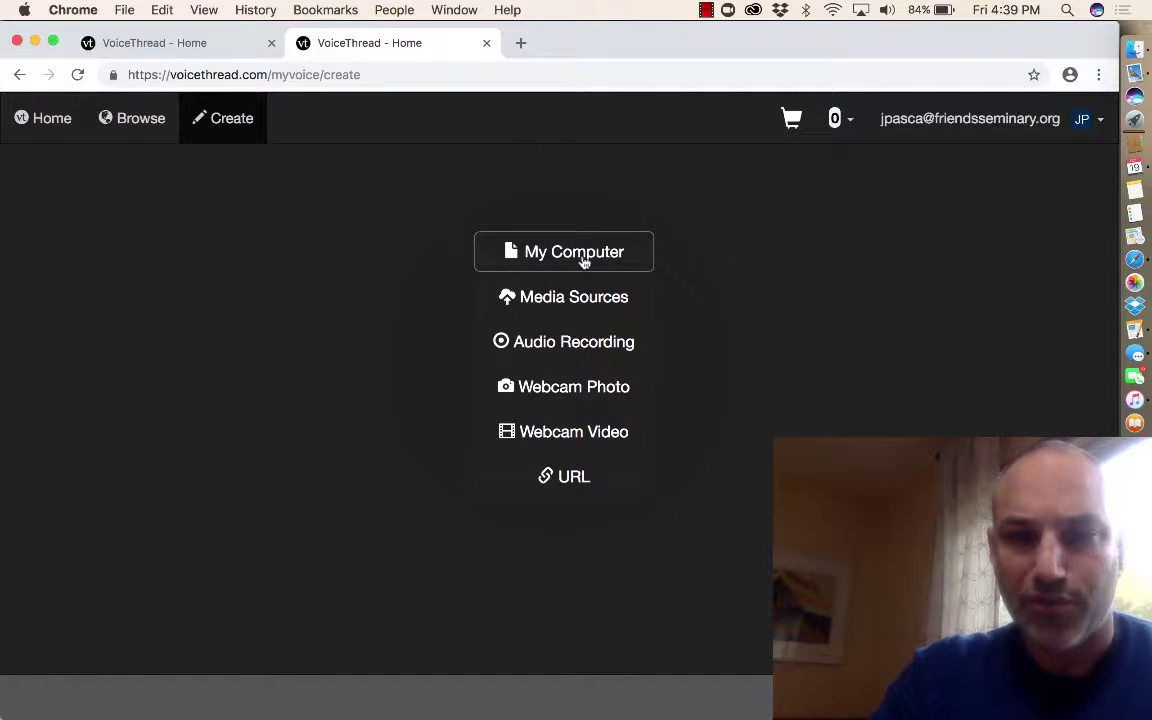
# Upload 3.jpg, 5.jpg and the winged bull statue image from the computer, titling the thread 1
pyautogui.click(583, 260)
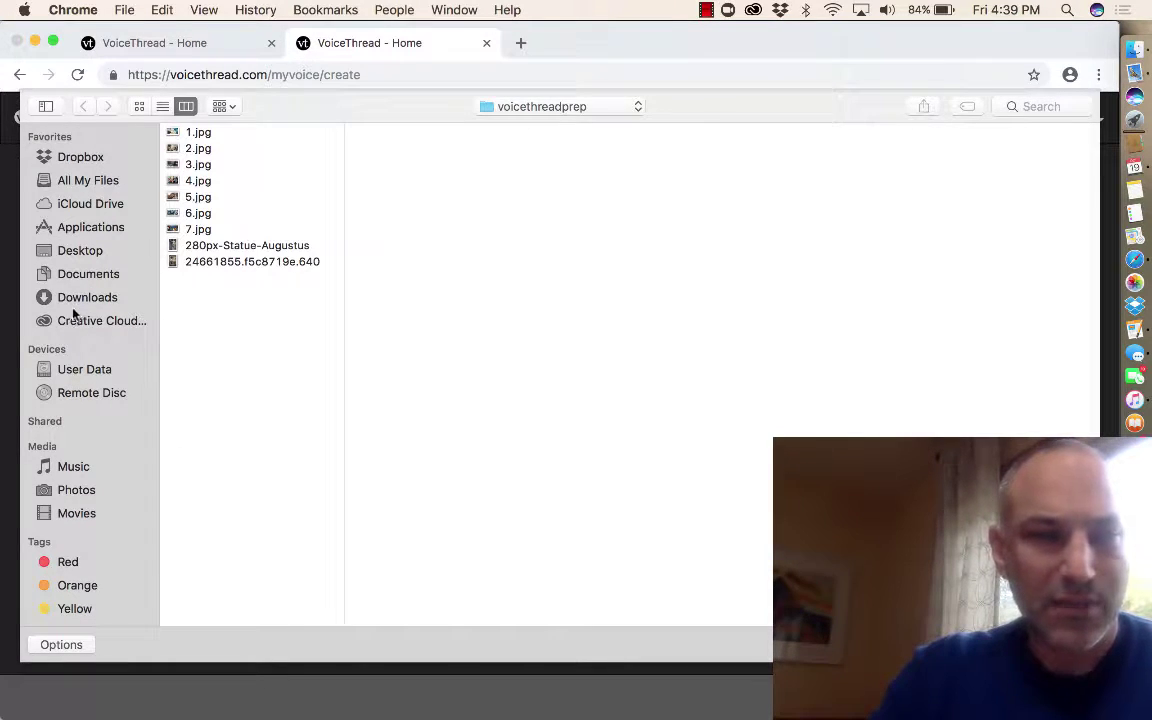
pyautogui.click(202, 261)
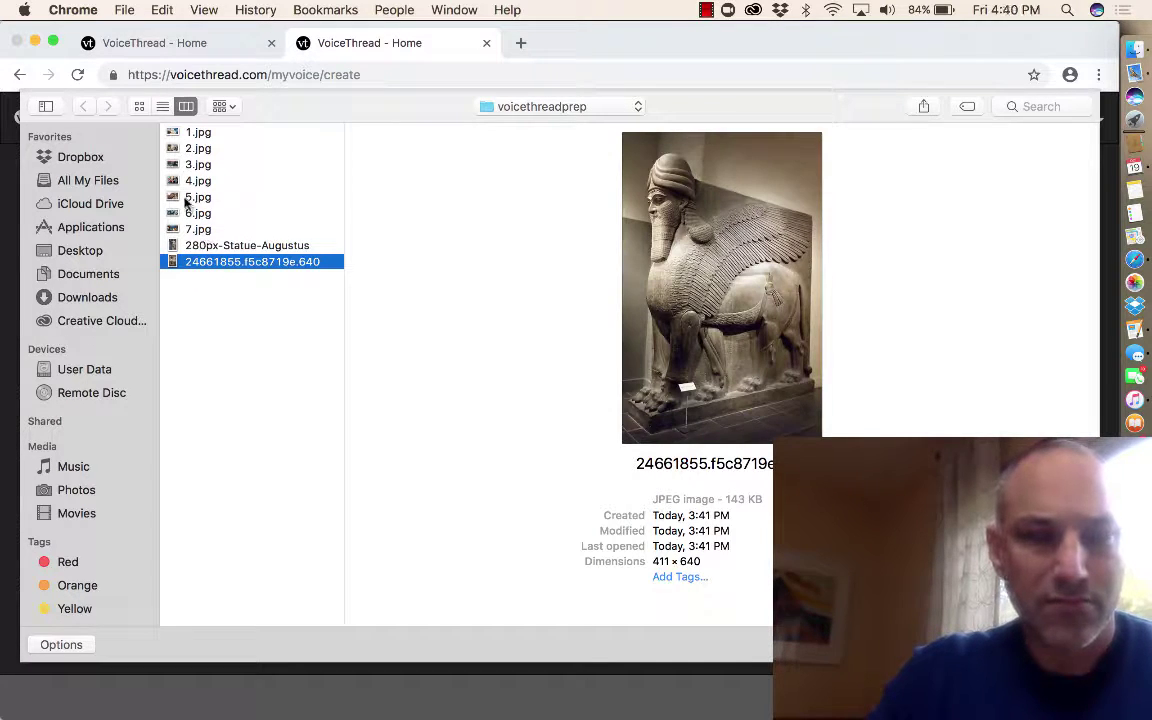
pyautogui.keyDown('super'); pyautogui.click(185, 199); pyautogui.keyUp('super')
pyautogui.keyDown('super'); pyautogui.click(195, 165); pyautogui.keyUp('super')
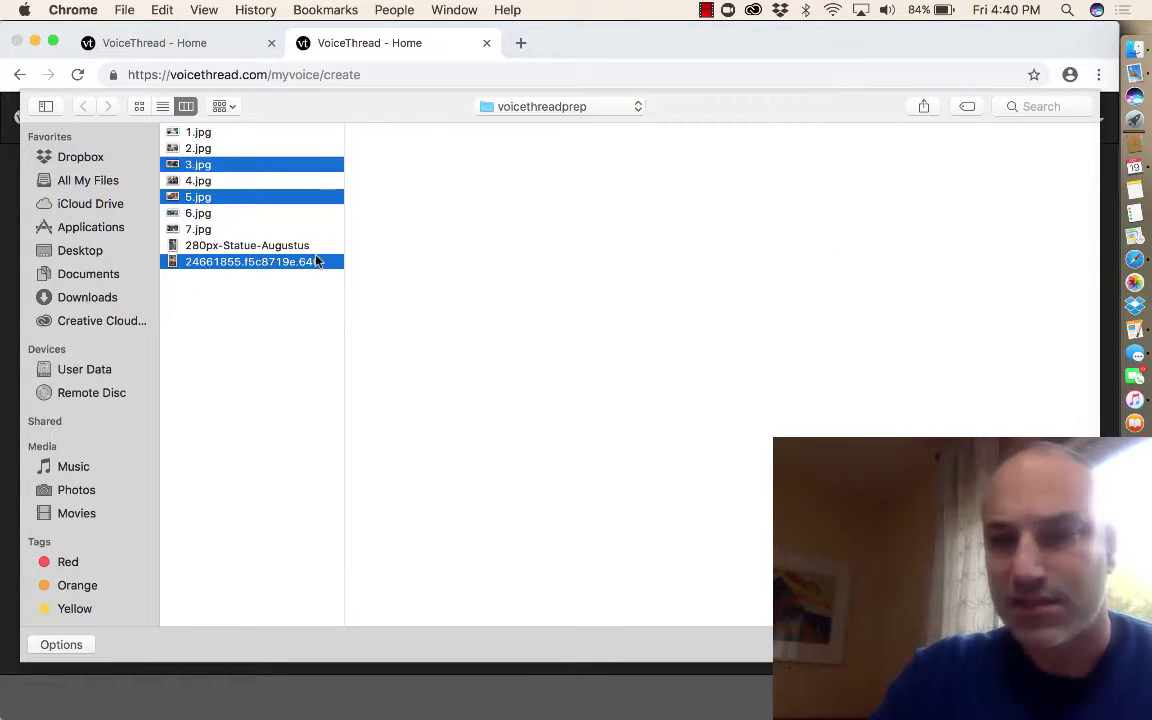
pyautogui.press('Return')
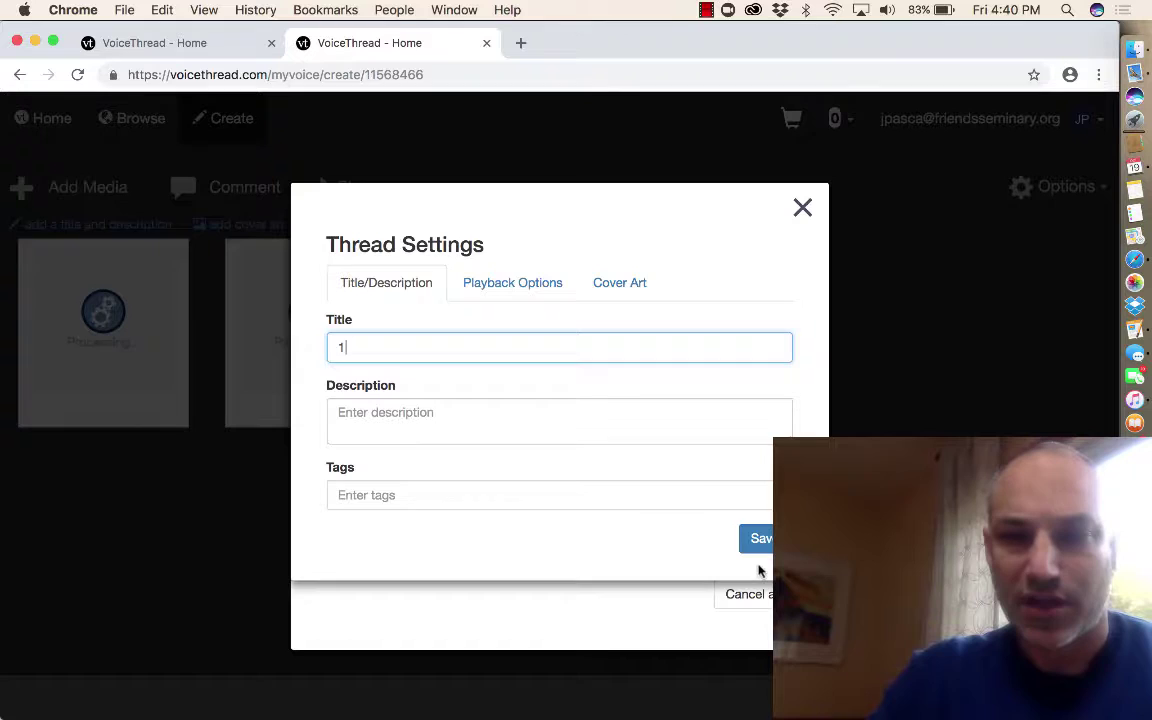
pyautogui.click(761, 540)
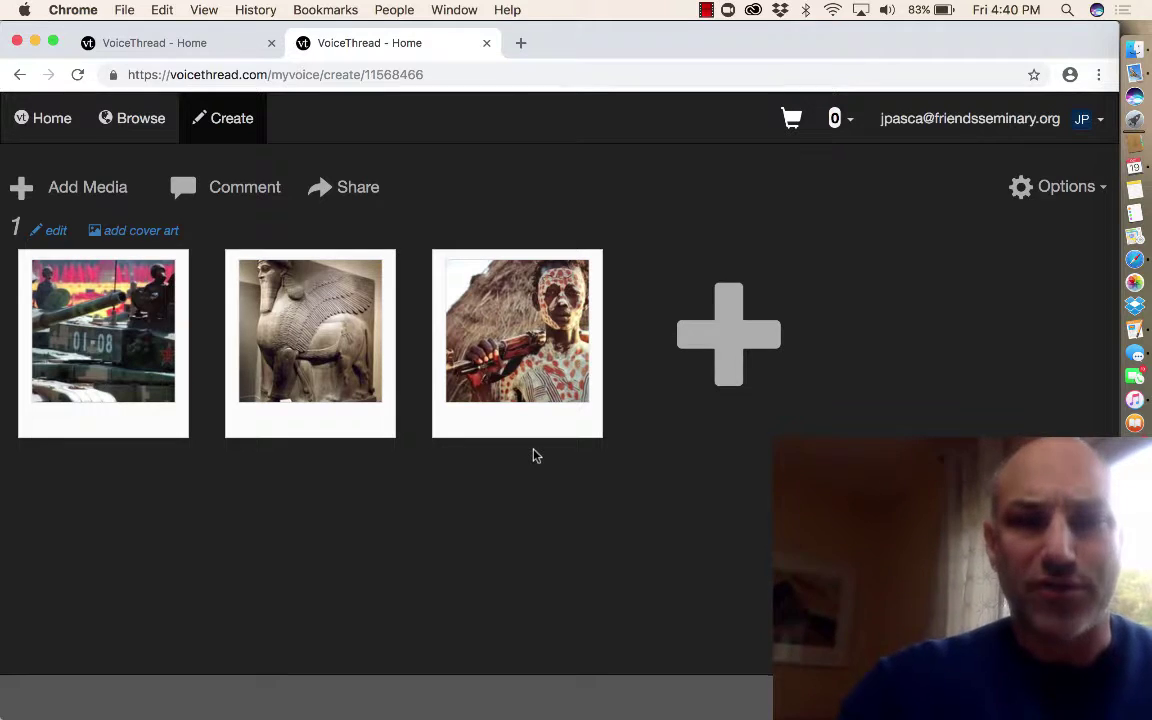
pyautogui.moveTo(517, 343)
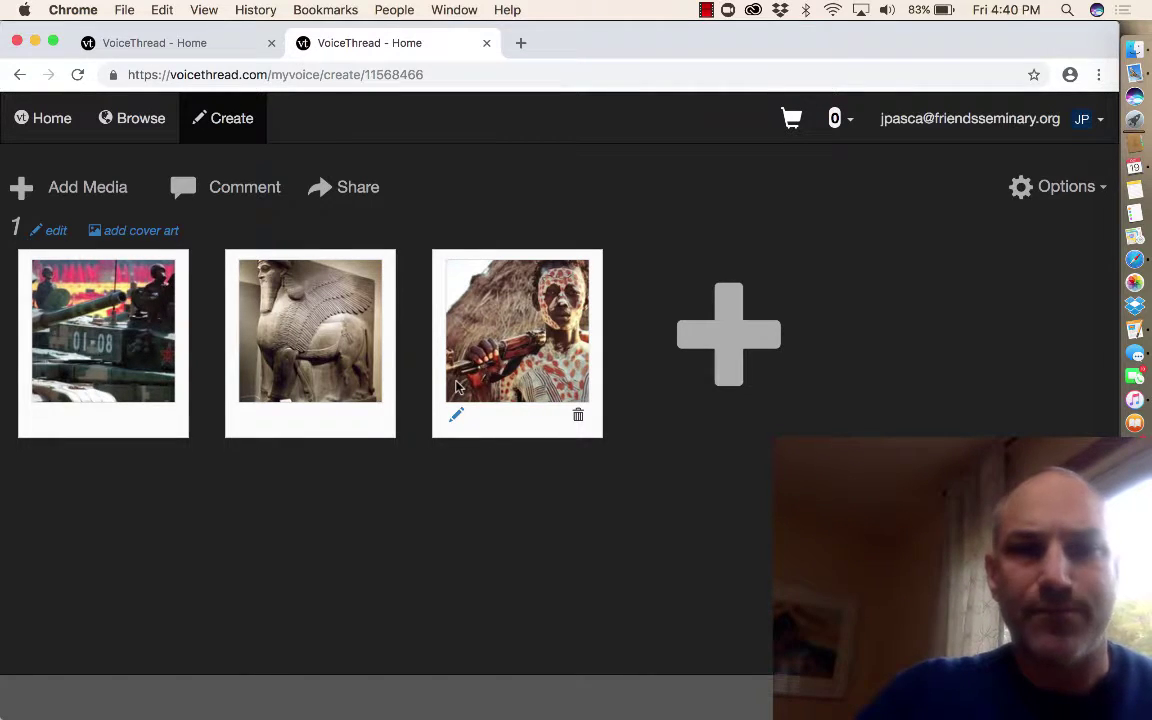
# Drag the thread titled 1 from the home list onto Reading Evidence and confirm sharing
pyautogui.click(40, 118)
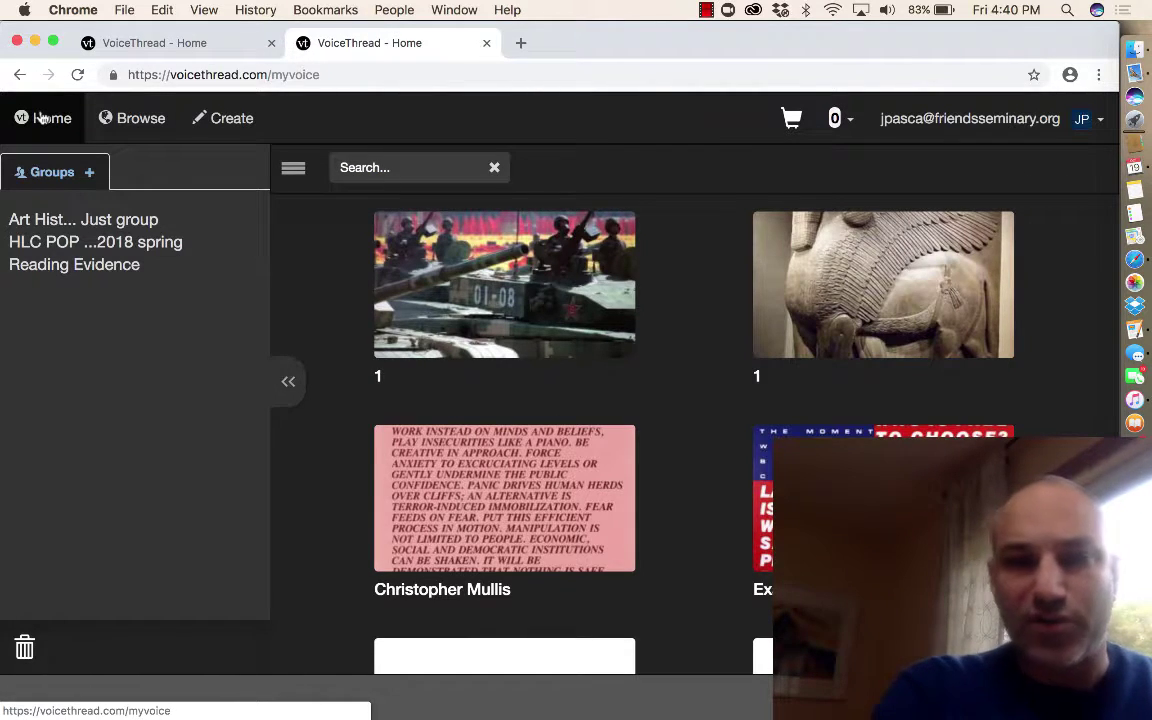
pyautogui.moveTo(504, 285)
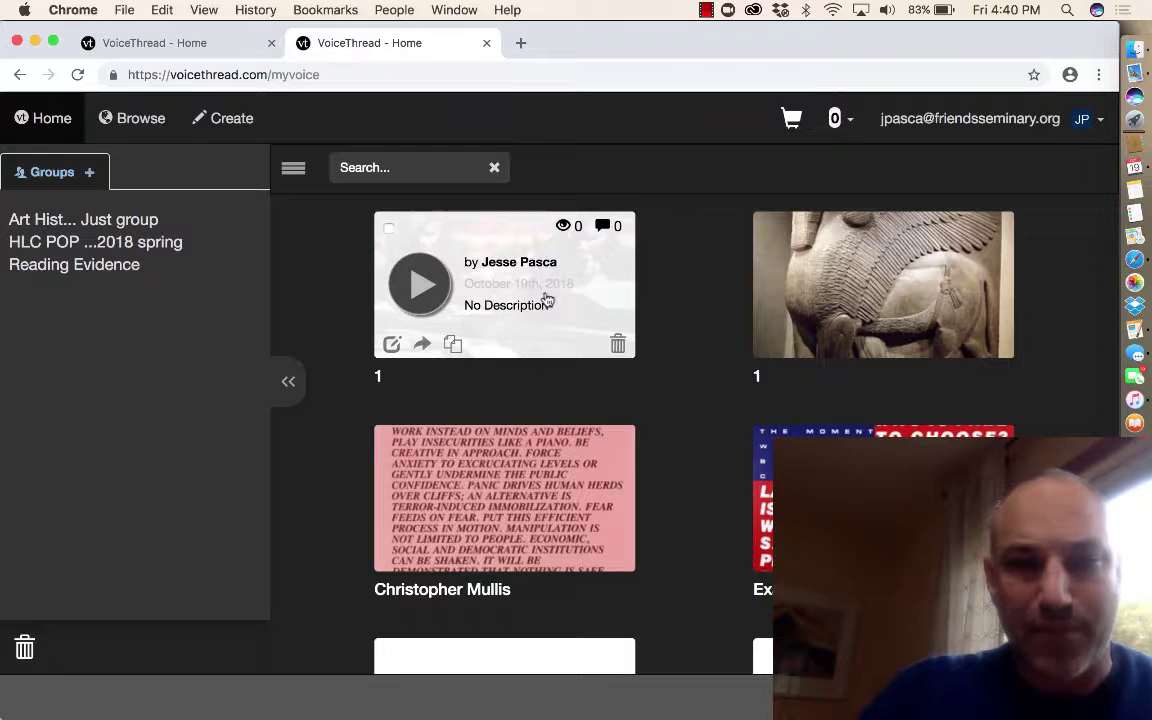
pyautogui.scroll(-2, 560, 352)
pyautogui.scroll(2, 500, 320)
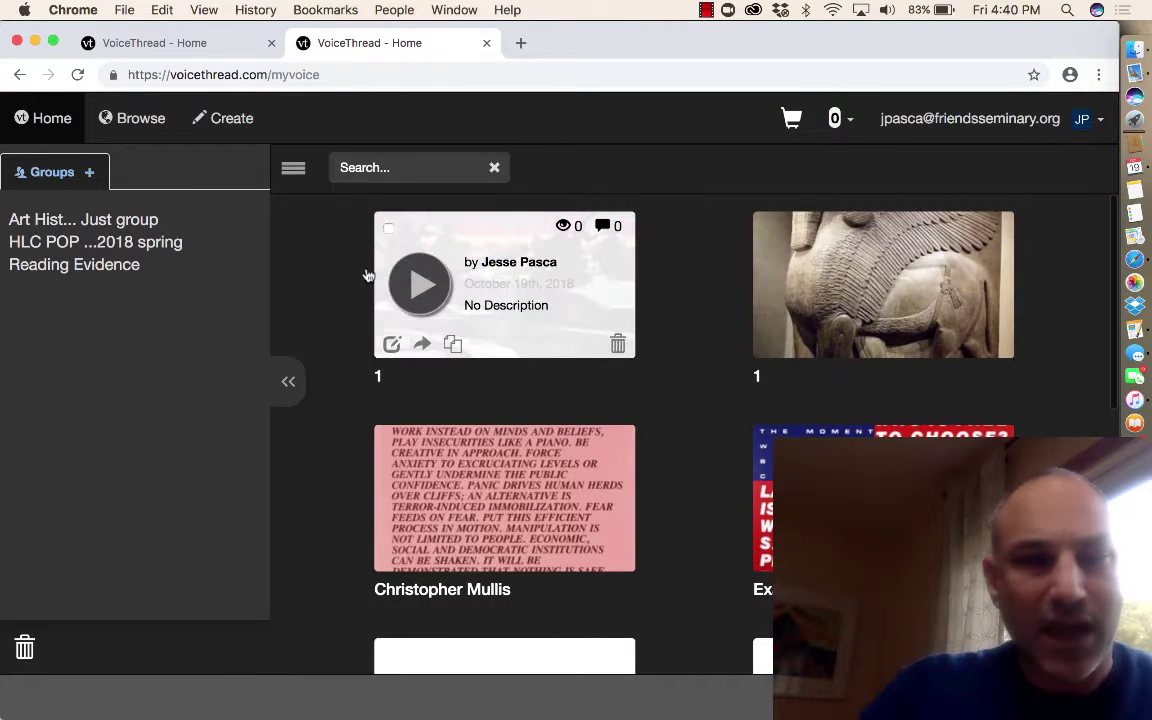
pyautogui.moveTo(522, 287); pyautogui.dragTo(120, 277)
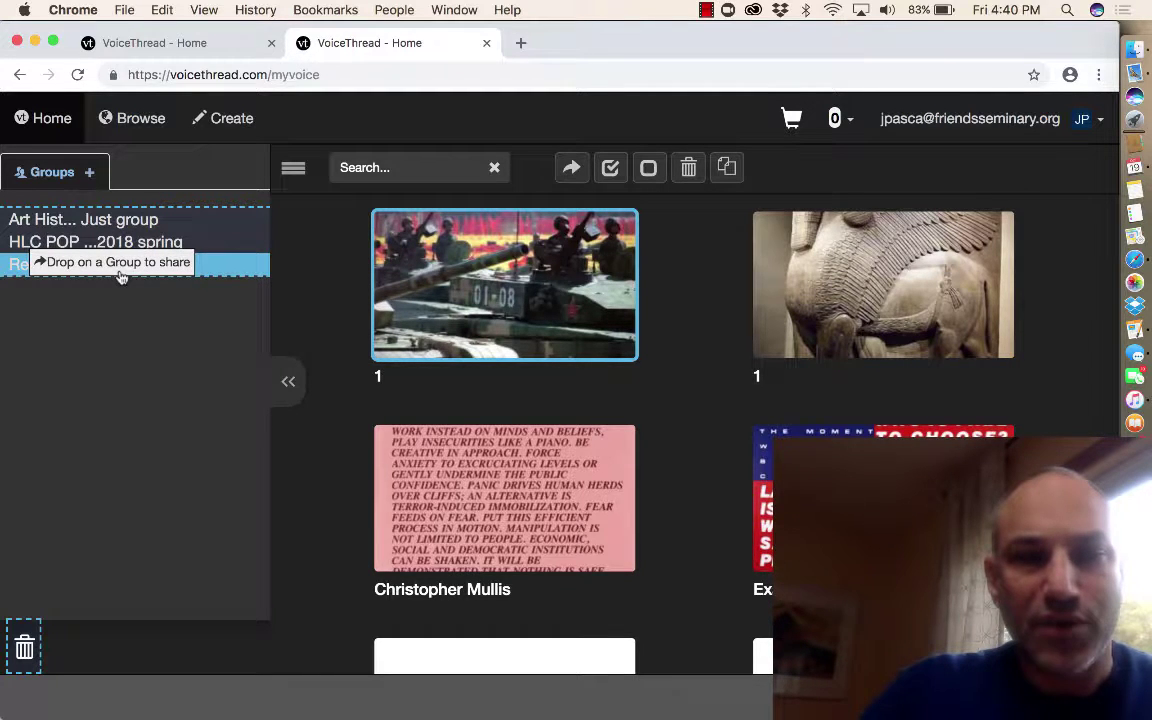
pyautogui.moveTo(120, 277); pyautogui.dragTo(120, 276)
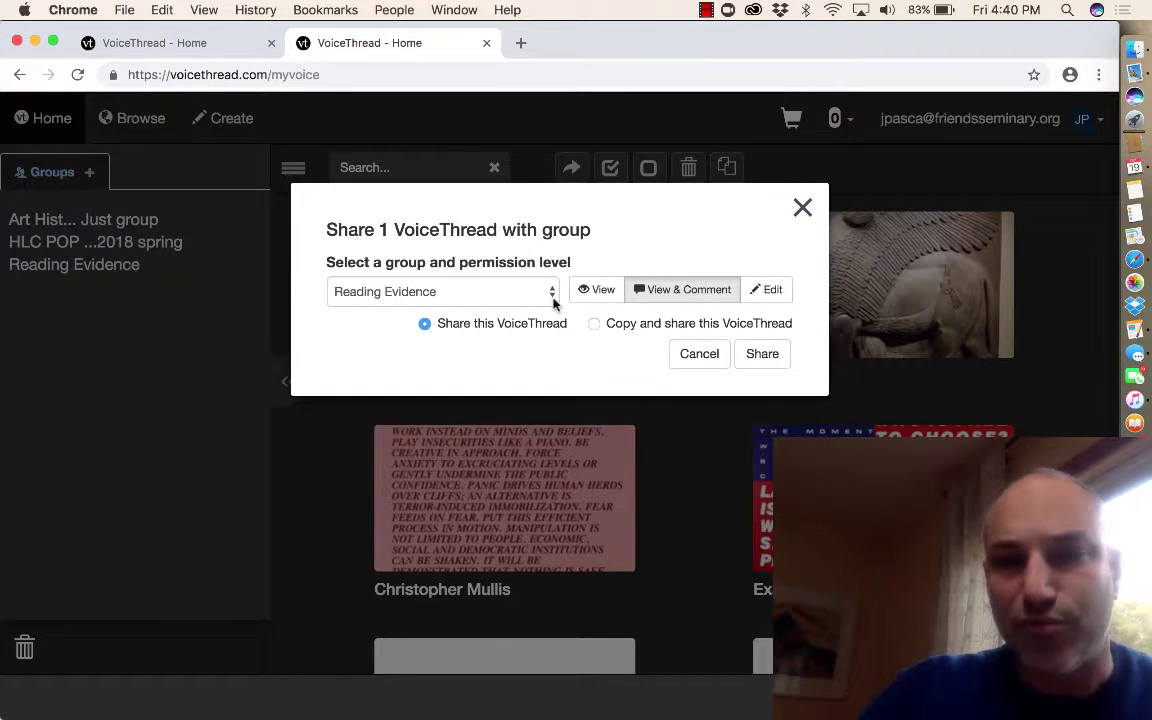
pyautogui.click(740, 345)
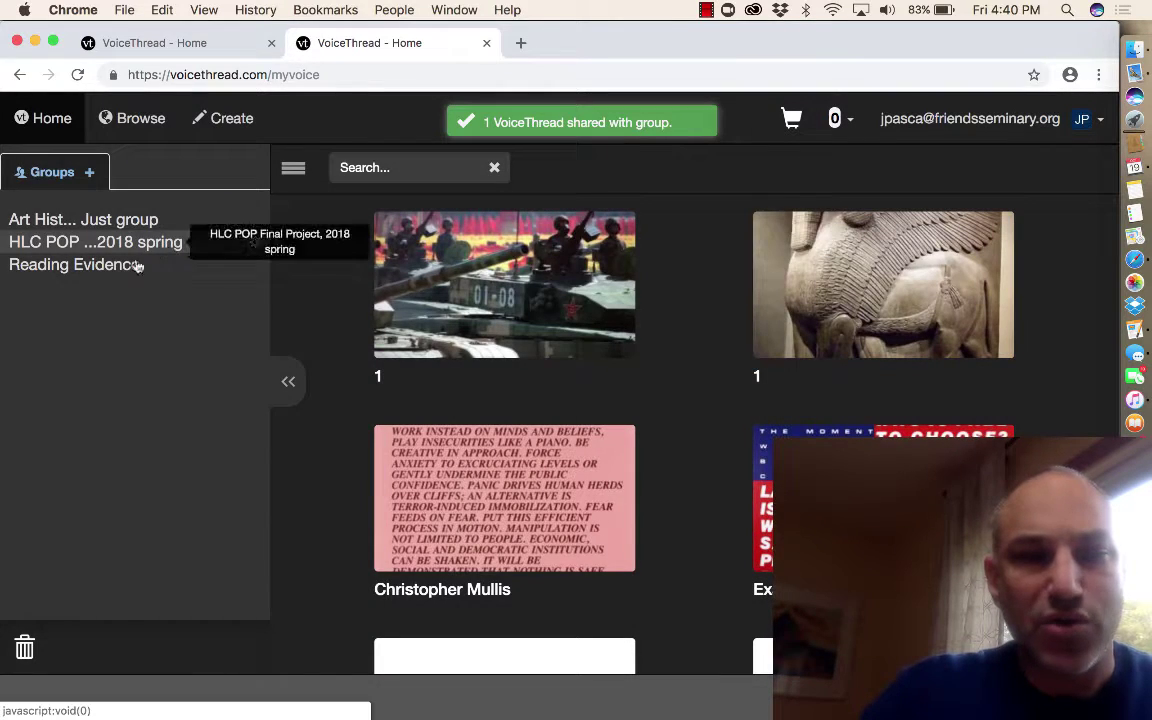
pyautogui.click(120, 266)
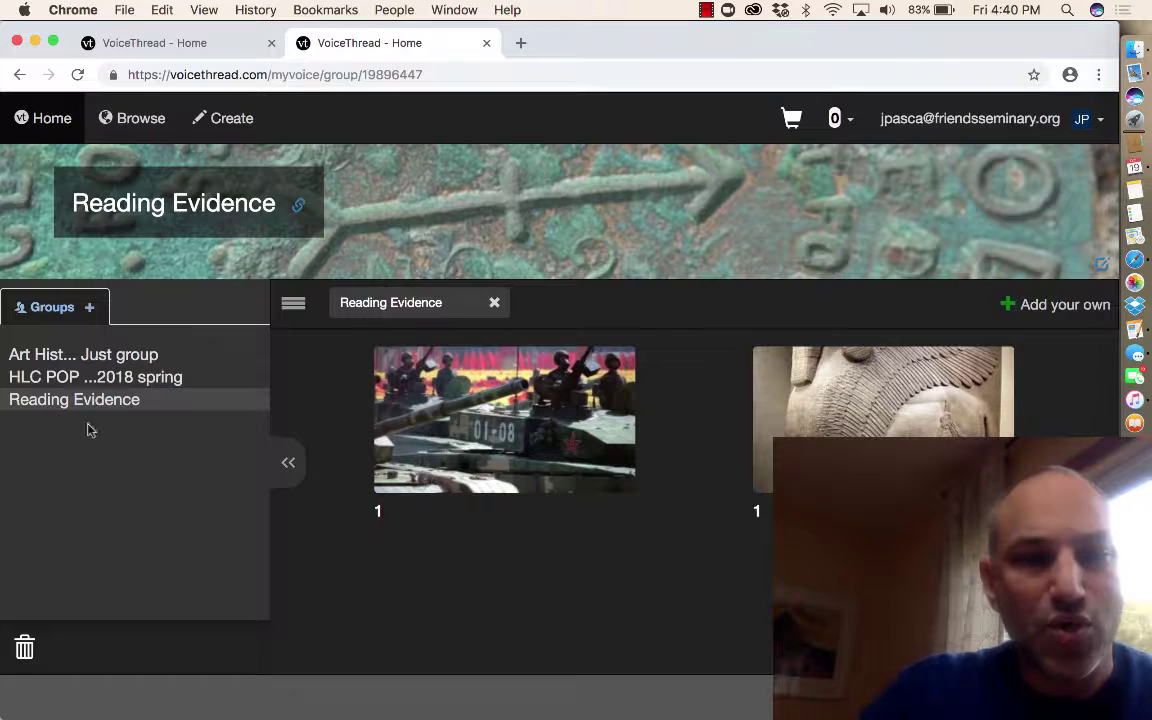
# Review the Reading Evidence group's members and add-member options, then close both windows
pyautogui.click(256, 404)
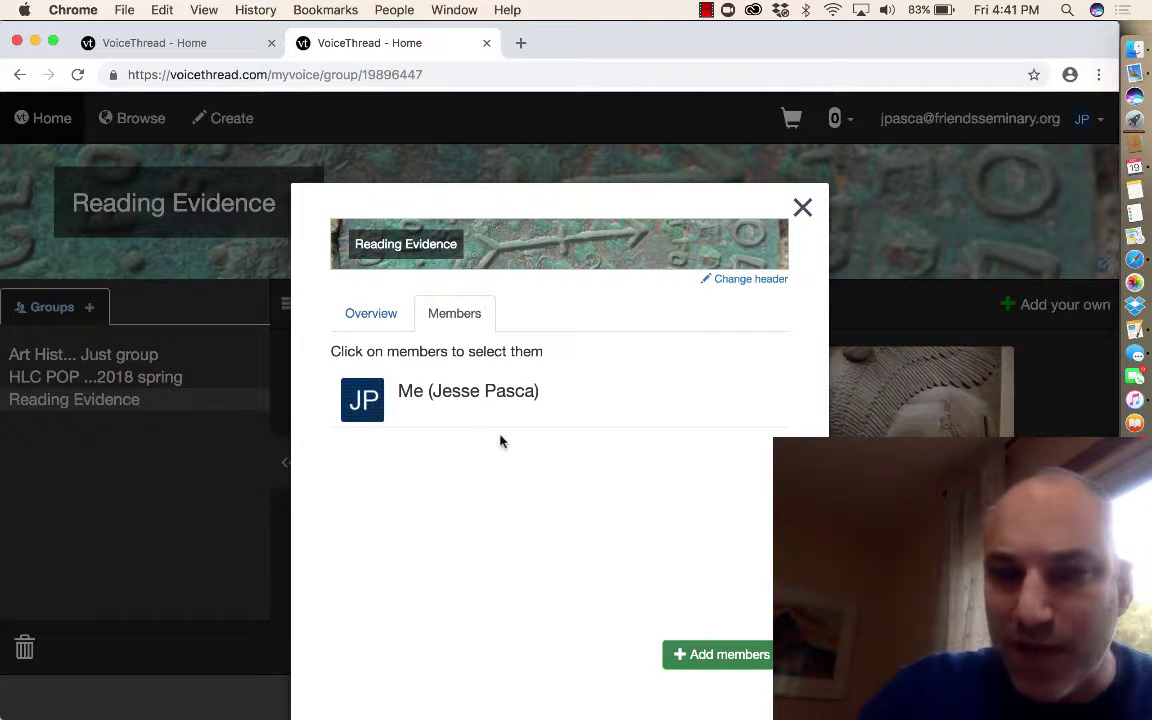
pyautogui.click(722, 662)
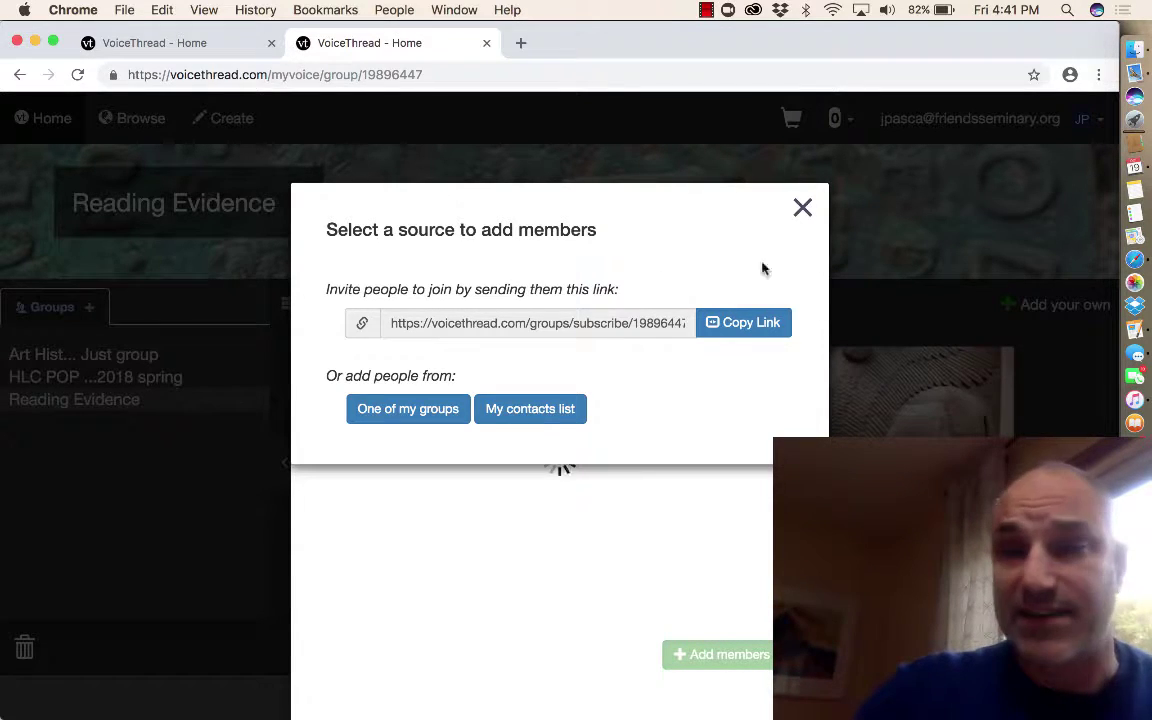
pyautogui.click(802, 209)
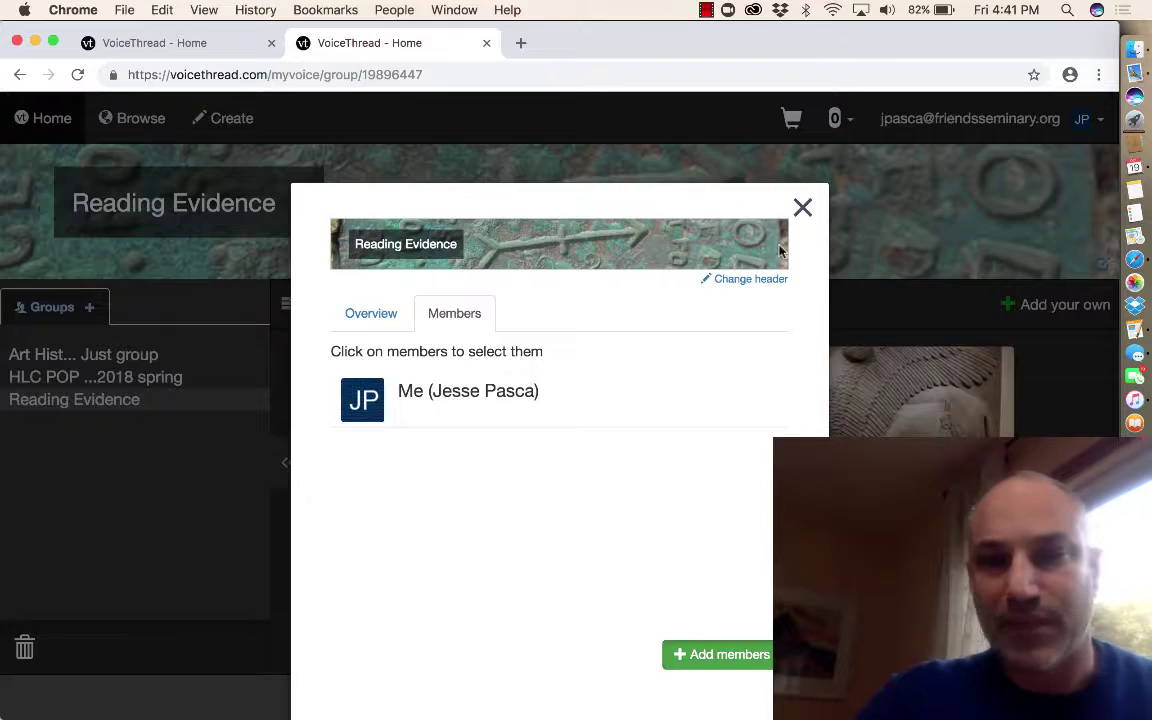
pyautogui.click(803, 209)
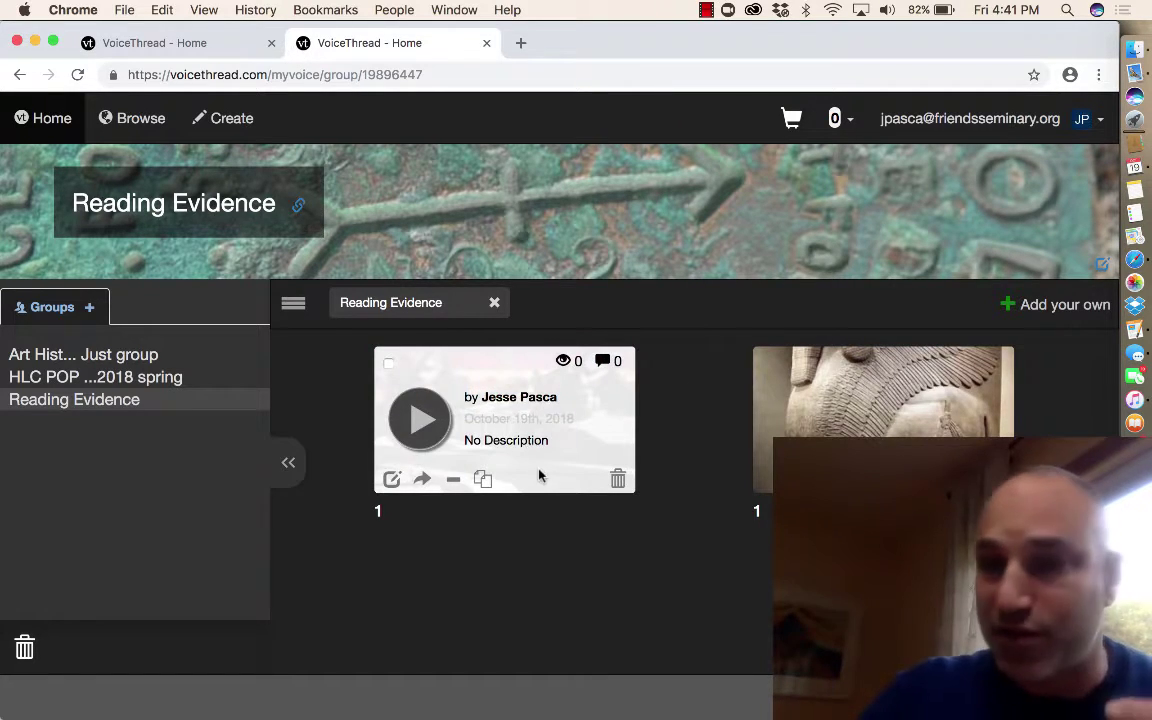
# Open the thread, record a webcam comment on the Lamassu slide, and move to slide 2
pyautogui.click(869, 420)
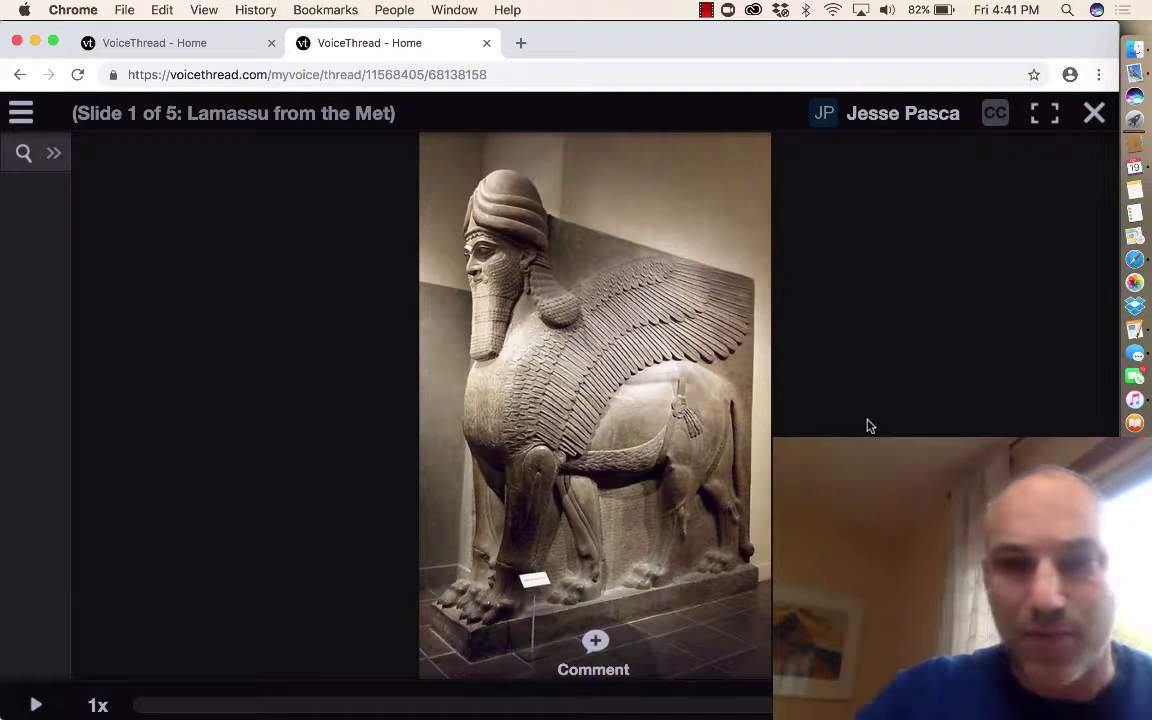
pyautogui.press('c')
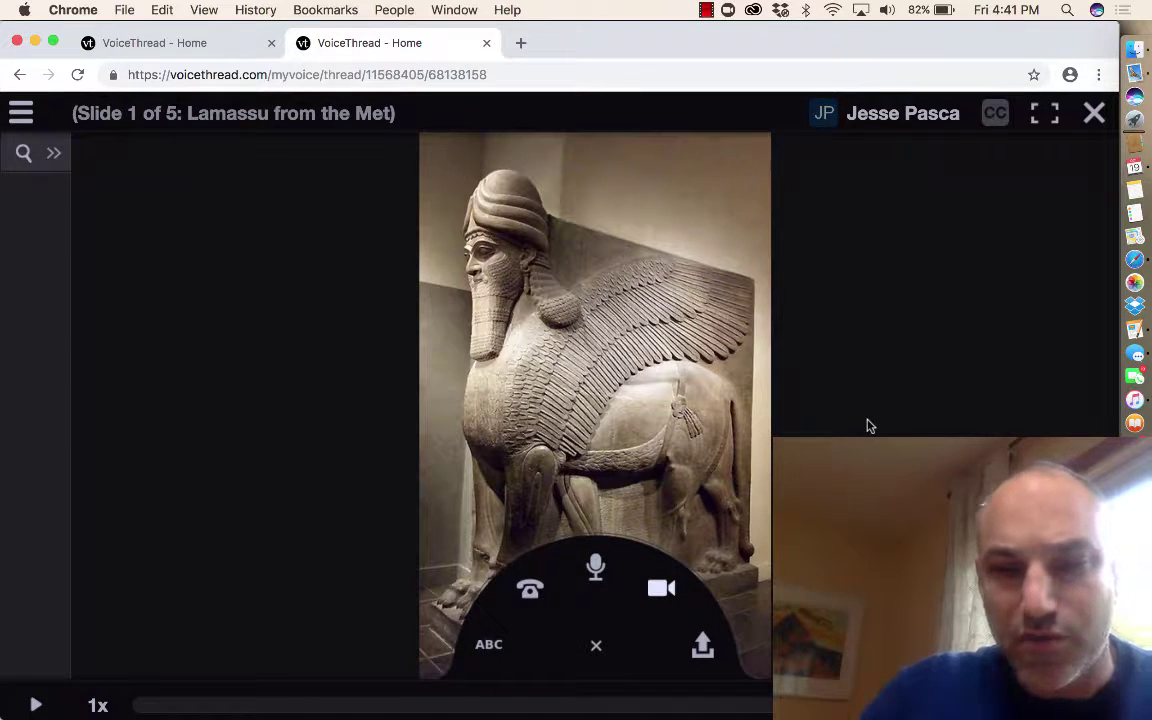
pyautogui.press('w')
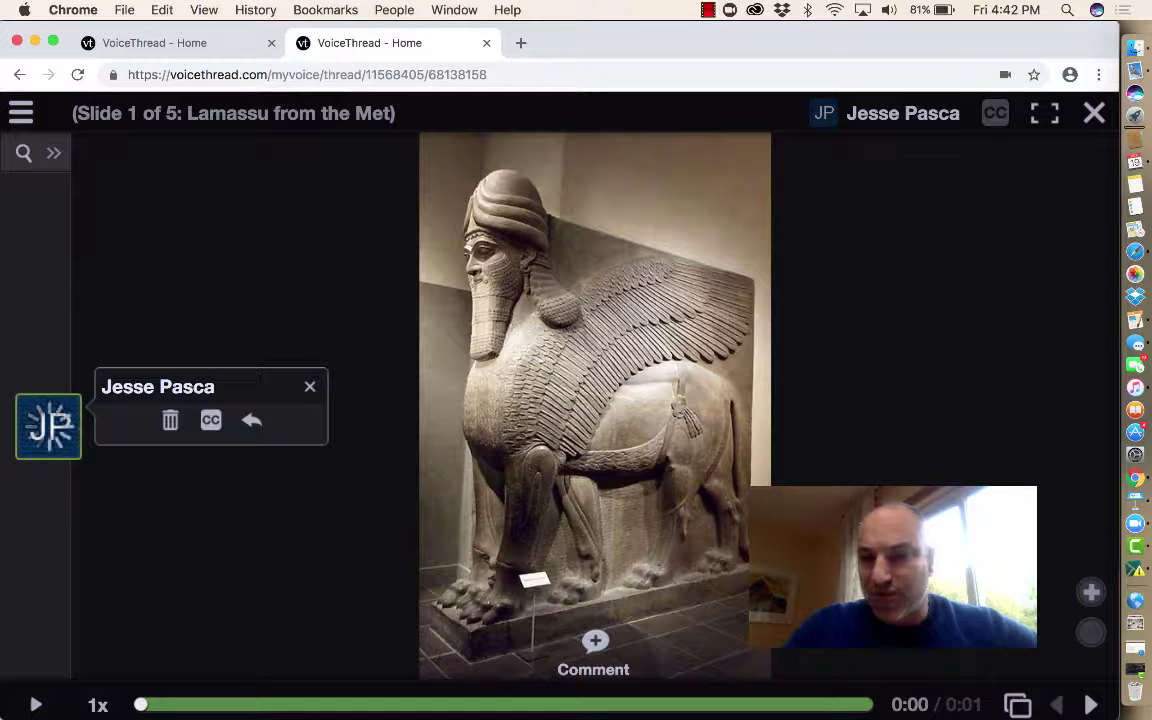
pyautogui.press('Right')
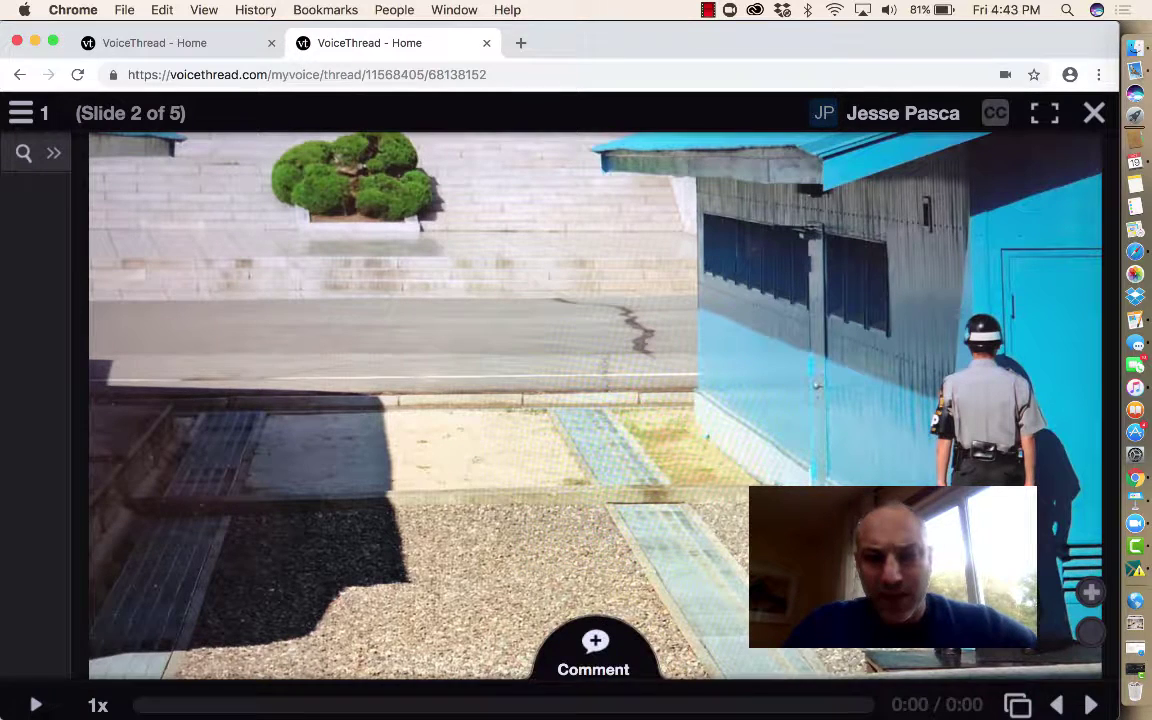
# Start an ABC text comment on slide 2 linking it to the Lamassu as a sentinel of power
pyautogui.click(595, 648)
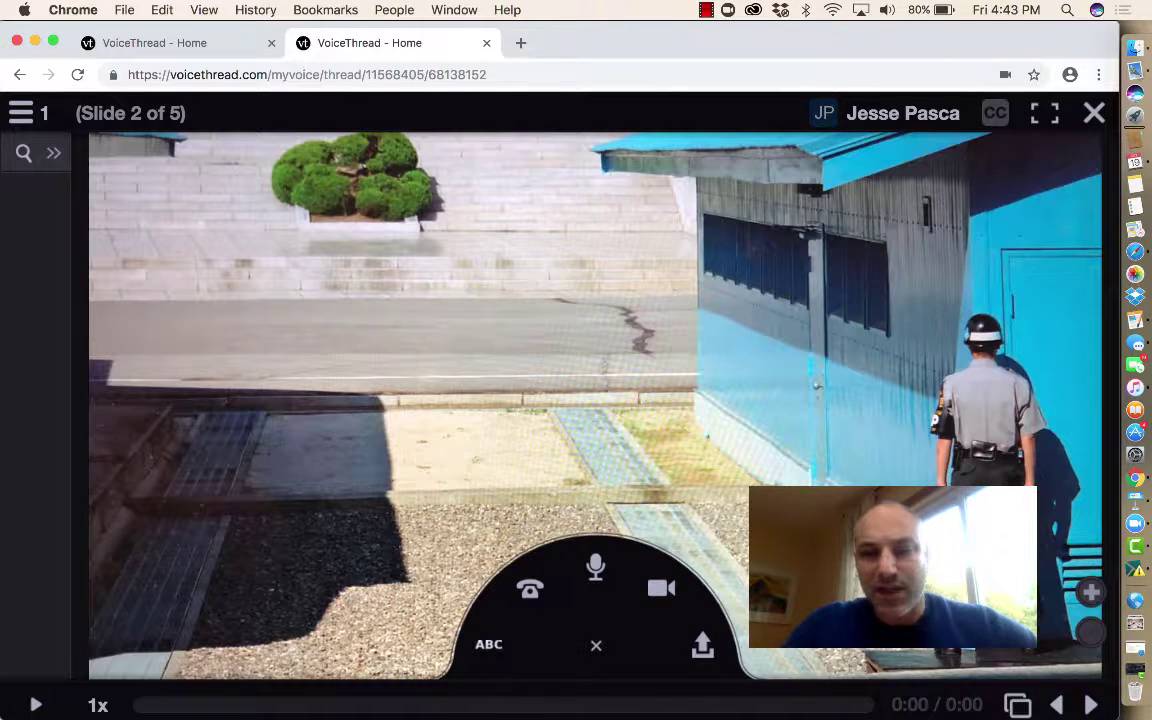
pyautogui.click(488, 644)
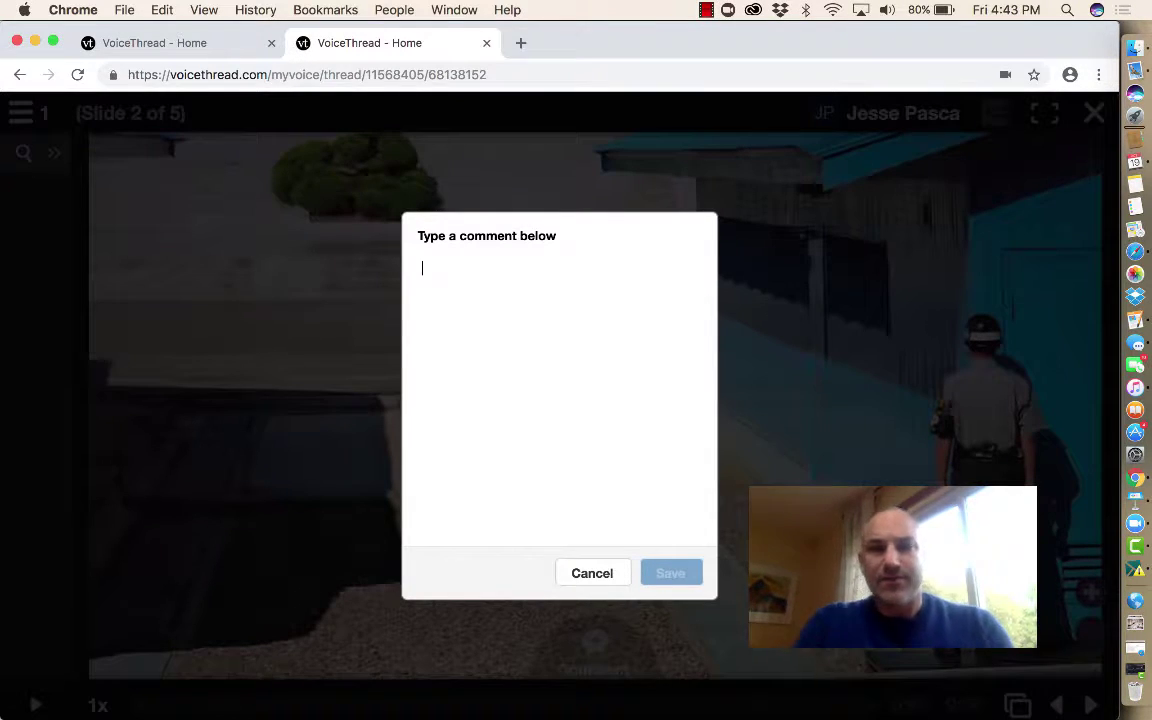
pyautogui.write('This conn')
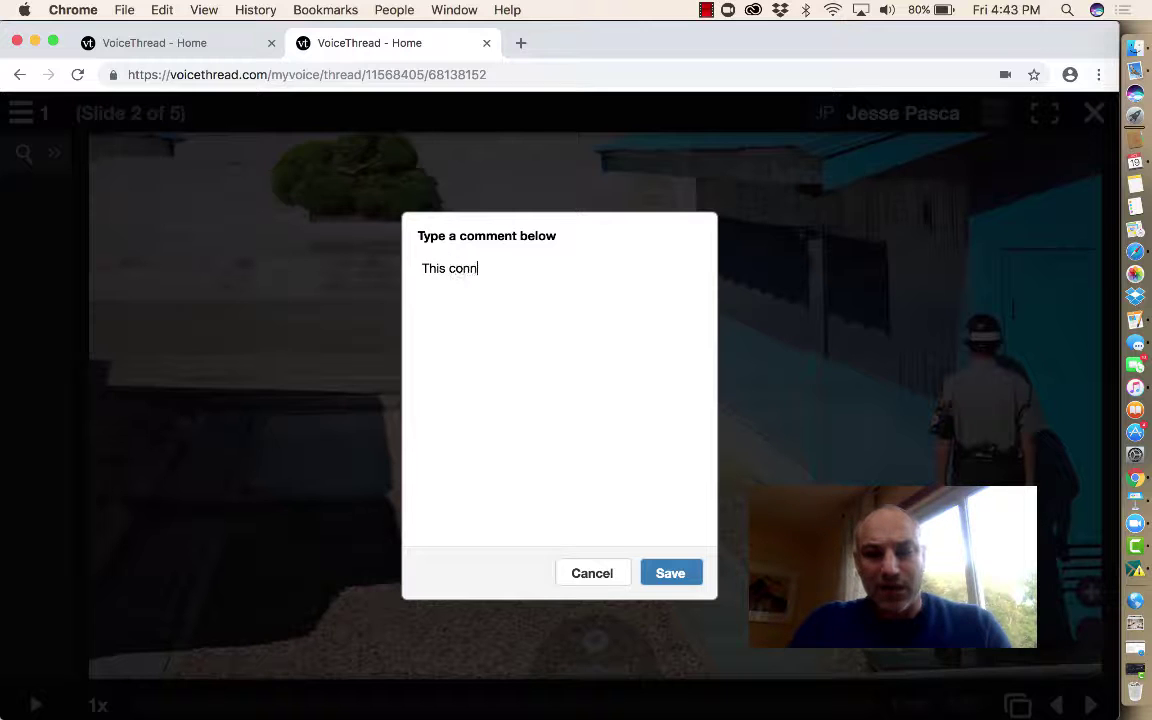
pyautogui.write('e')
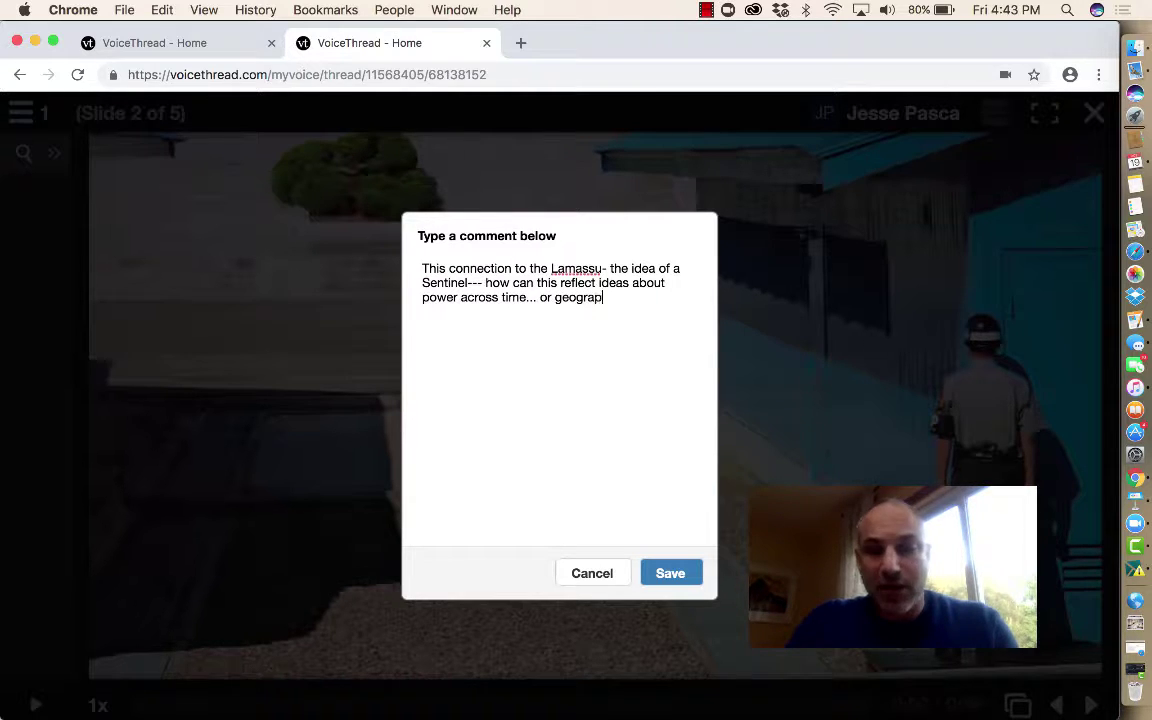
pyautogui.write('.....')
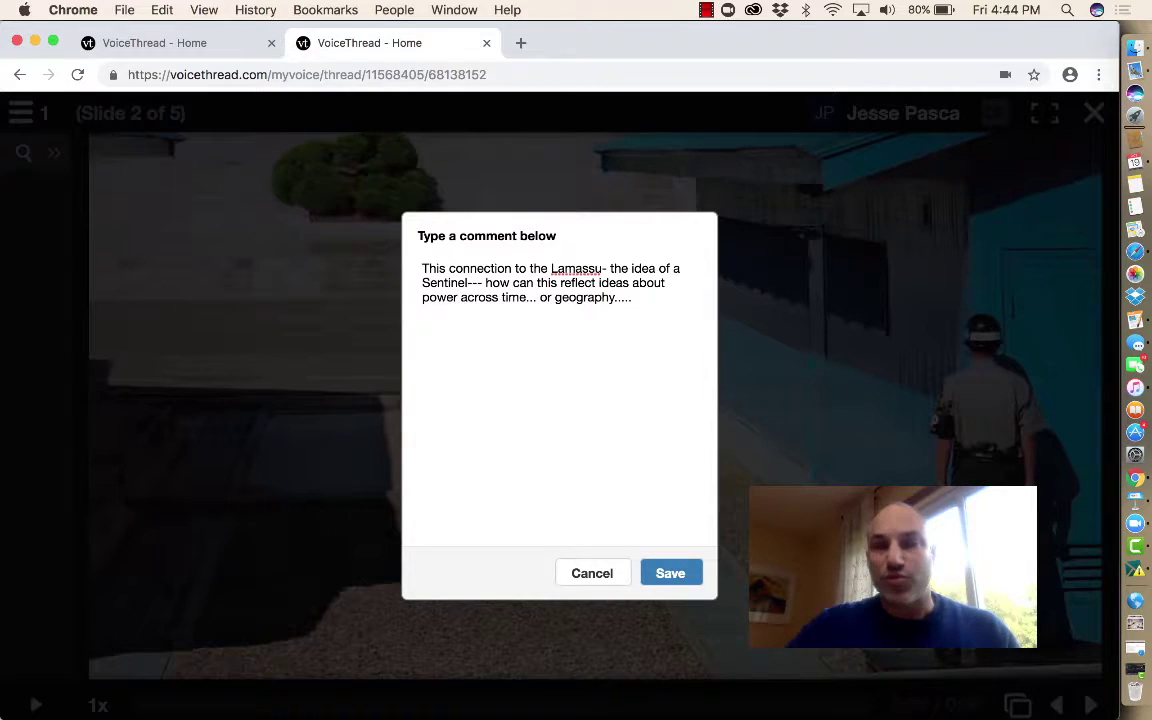
# Save the slide 2 text comment and give the commenter identity a webcam photo avatar
pyautogui.click(670, 573)
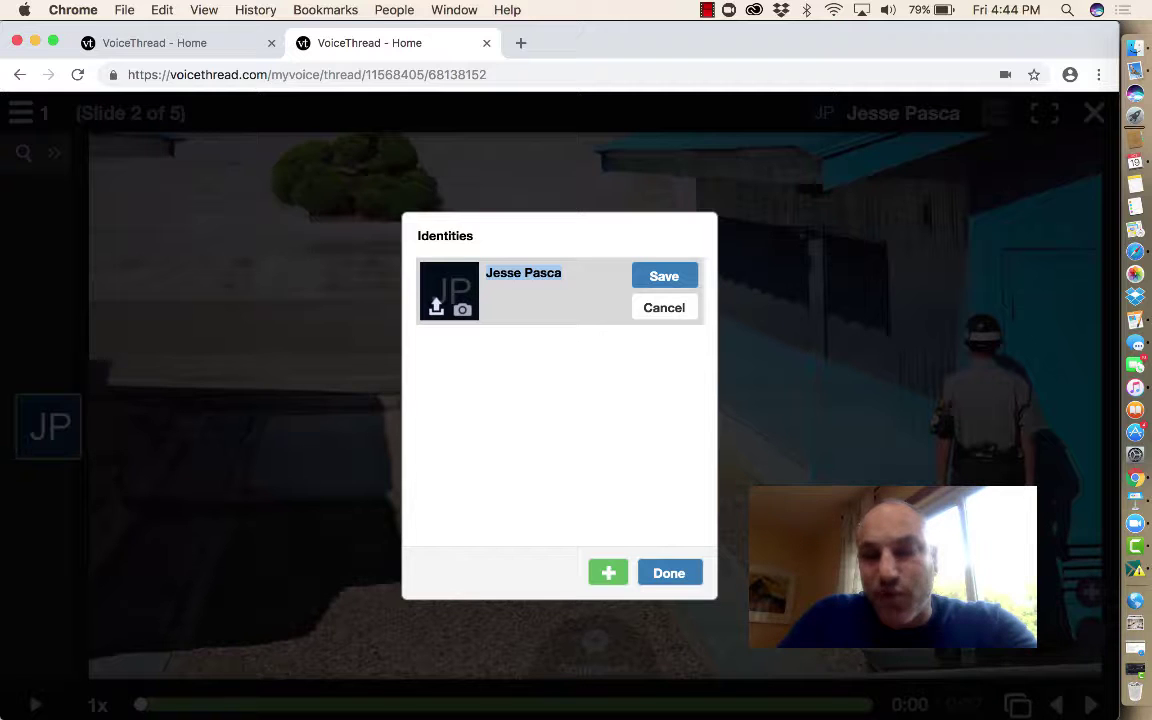
pyautogui.press('Return')
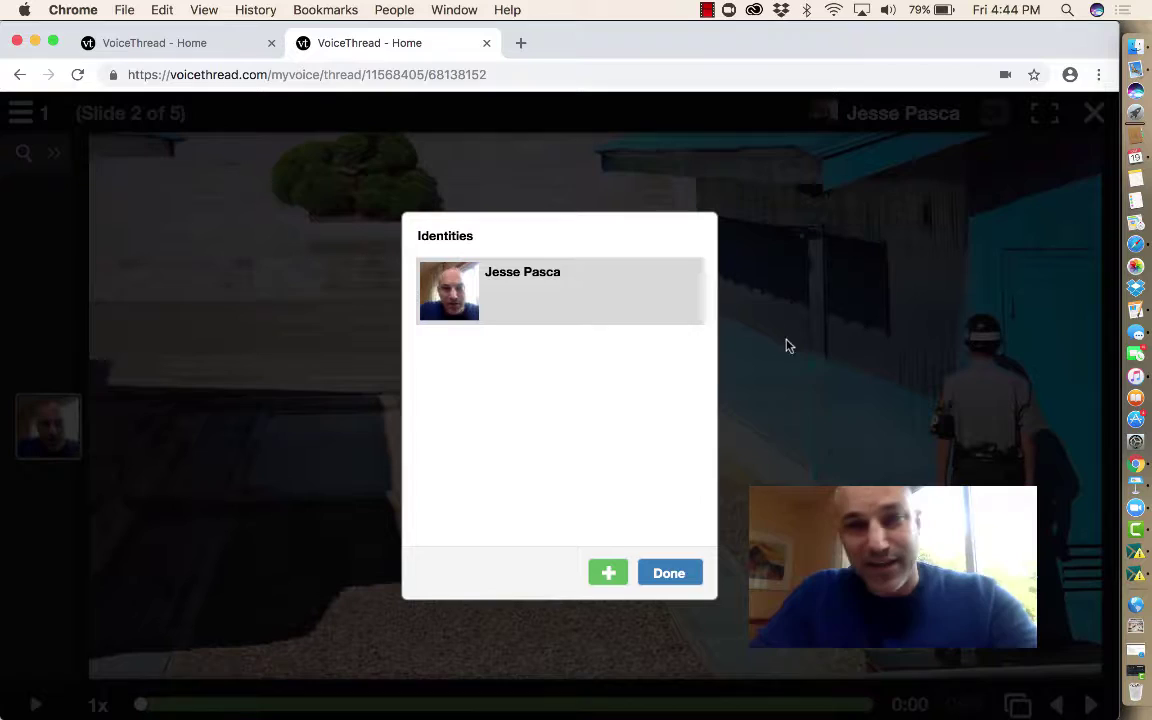
pyautogui.click(669, 591)
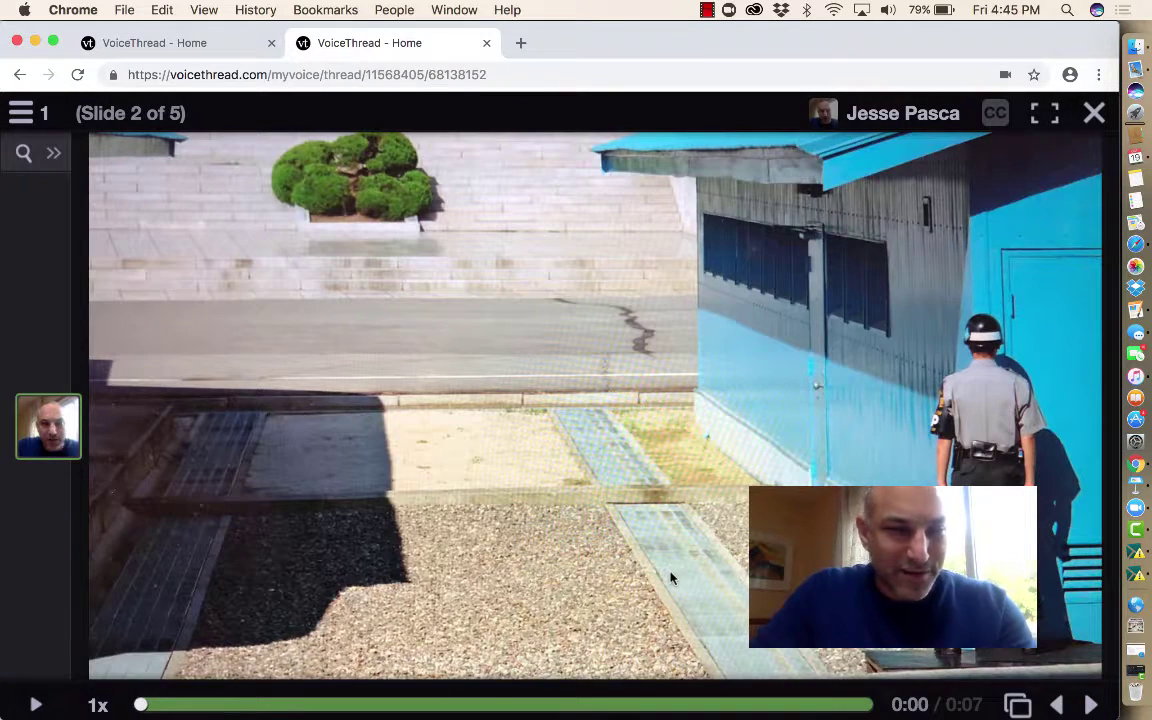
pyautogui.moveTo(400, 400)
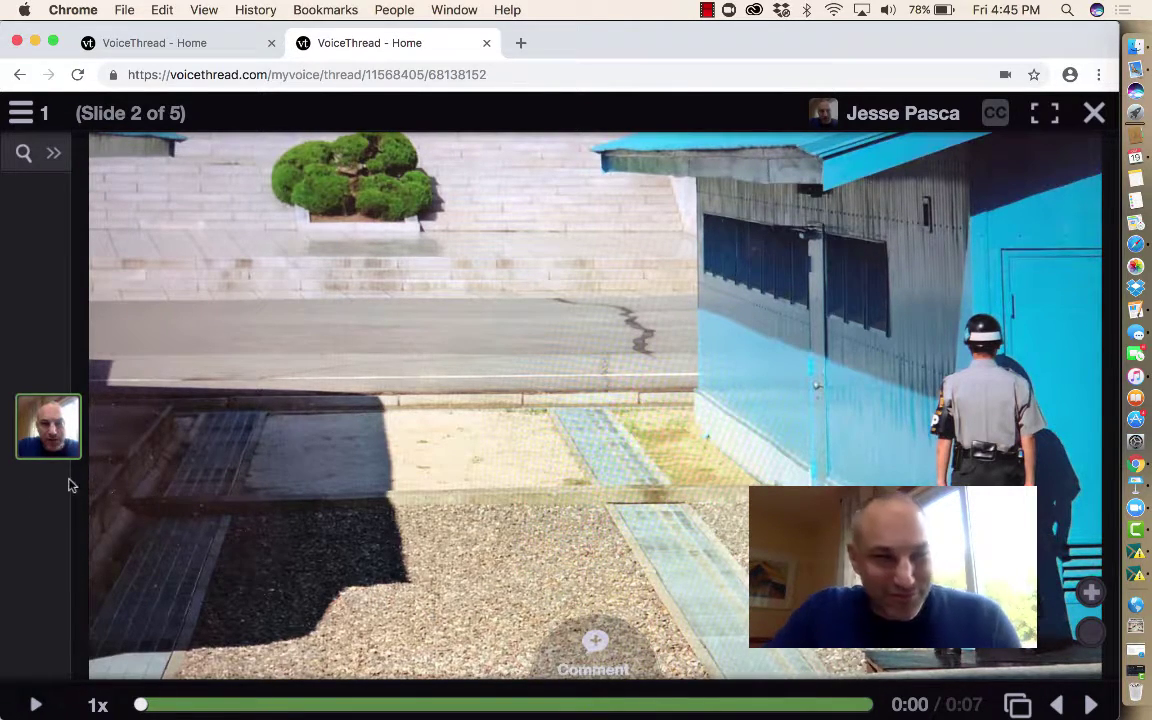
# Return to the Lamassu slide and delete its webcam video comment
pyautogui.click(50, 435)
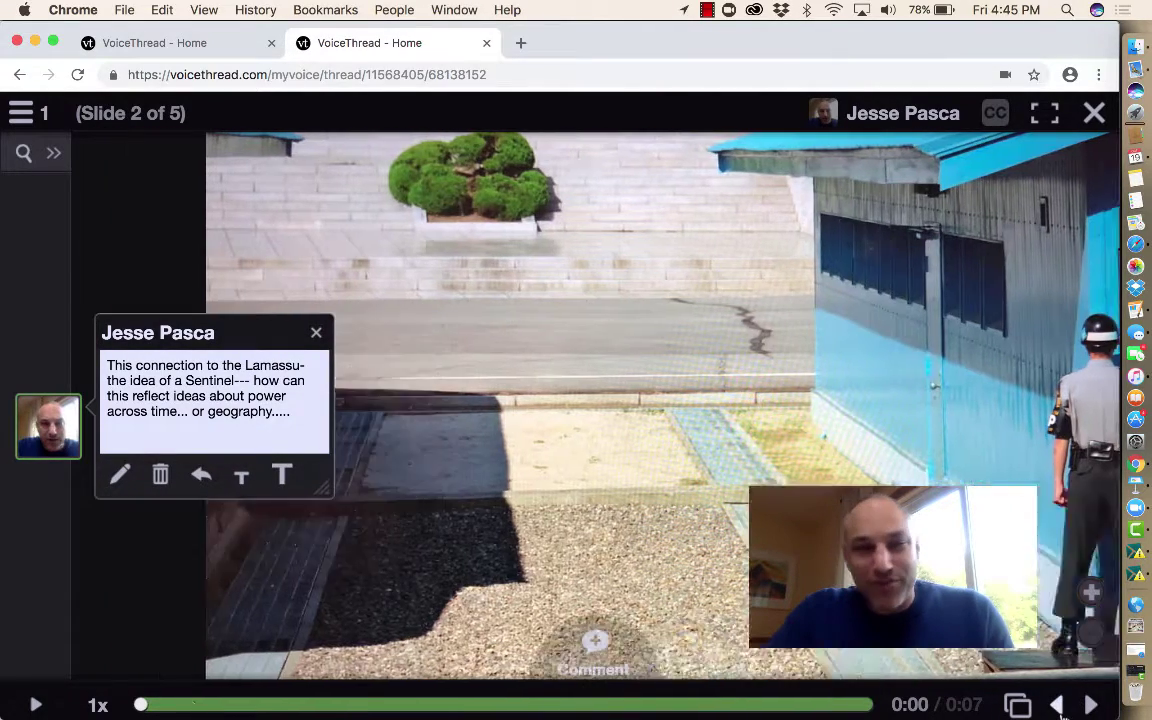
pyautogui.click(1058, 706)
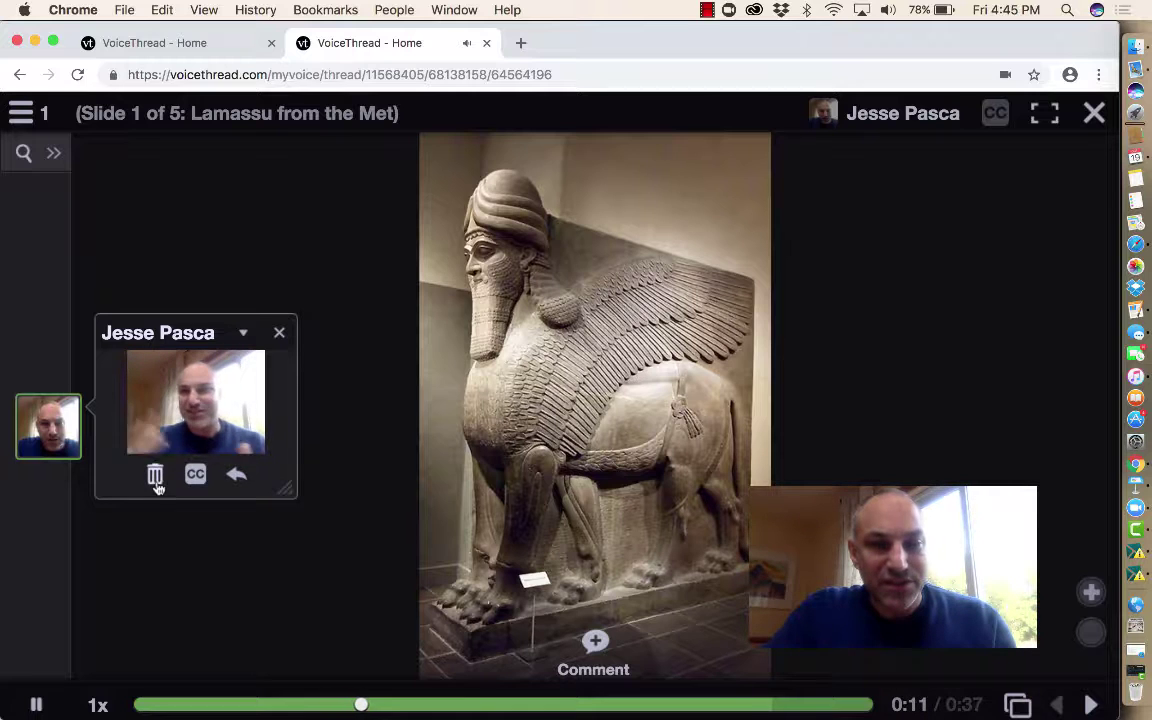
pyautogui.click(155, 474)
pyautogui.click(450, 431)
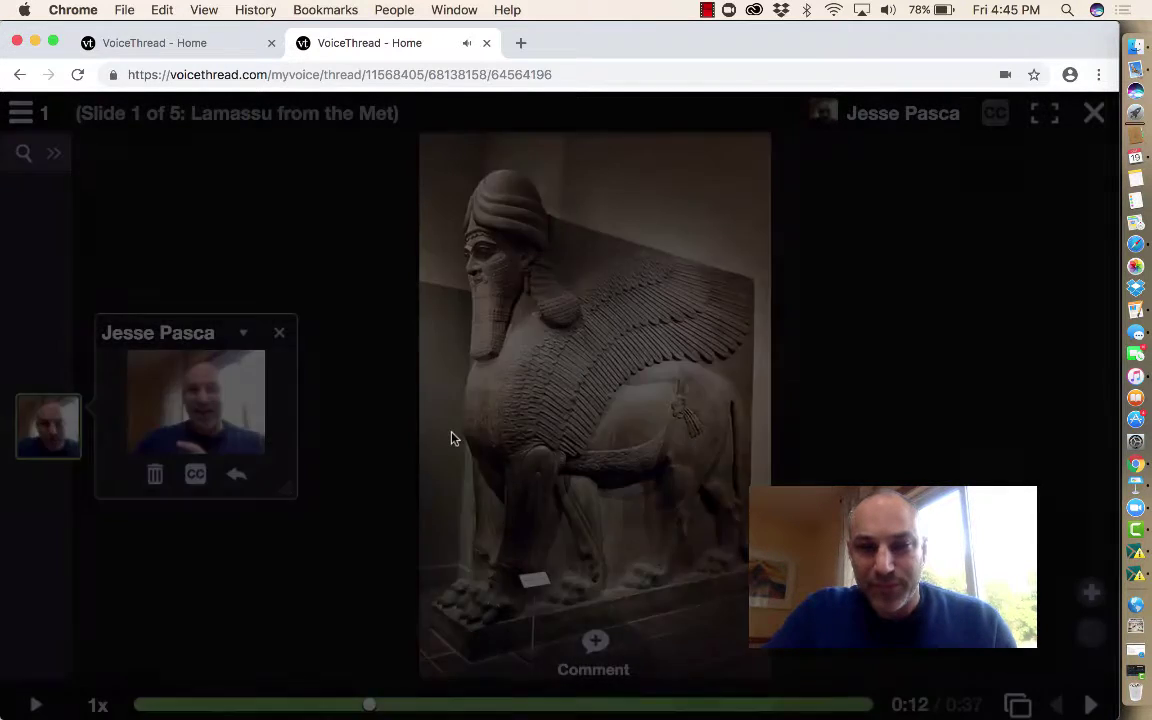